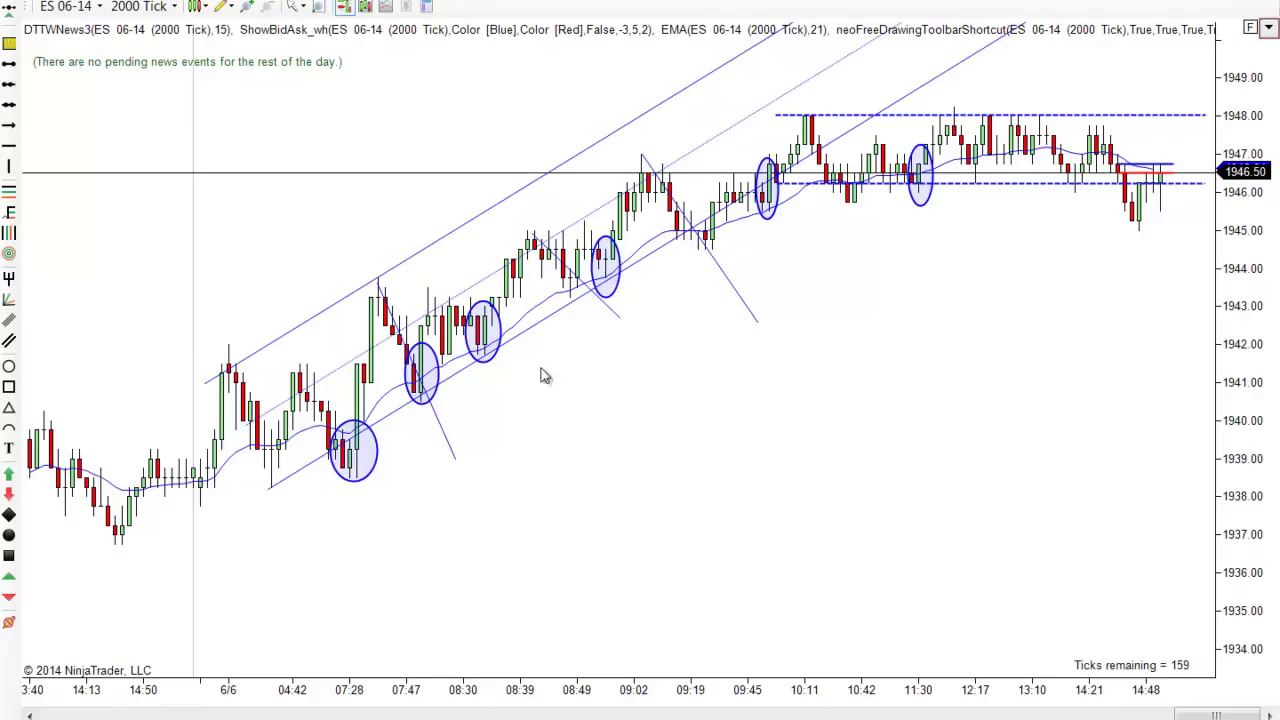
{"action": "left_click", "coordinate": [320, 383]}
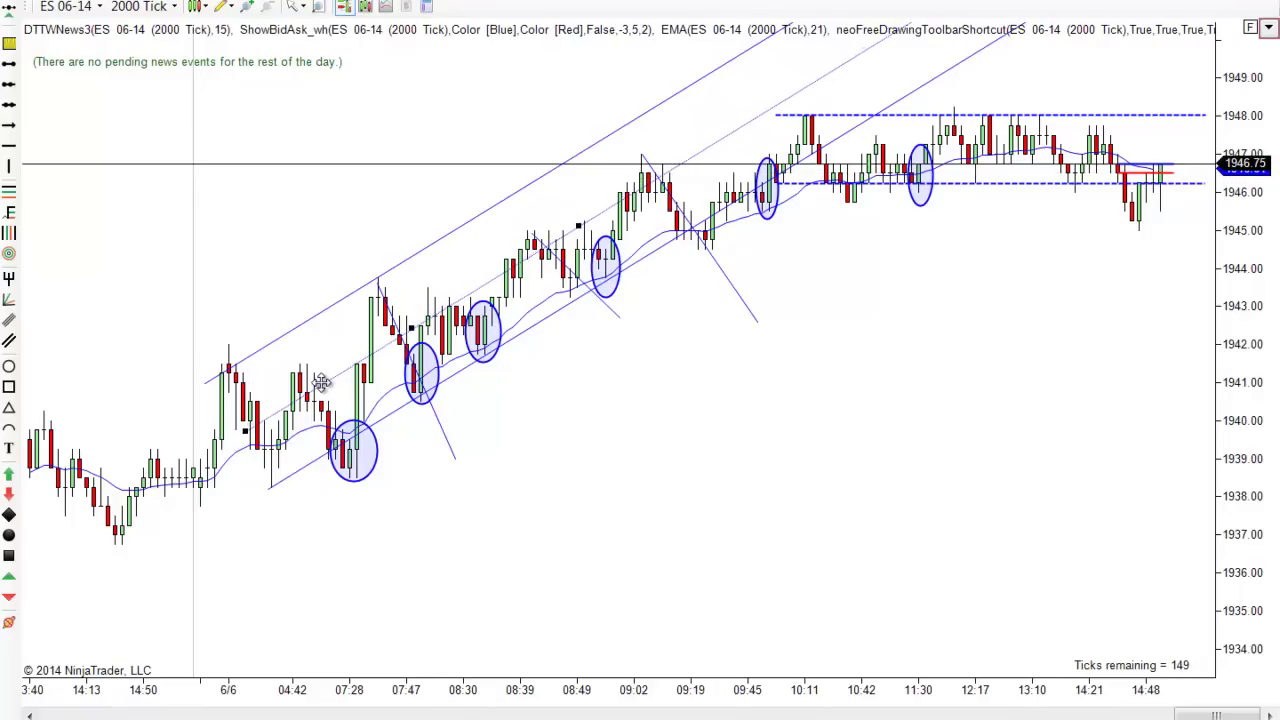
{"action": "left_click", "coordinate": [666, 500]}
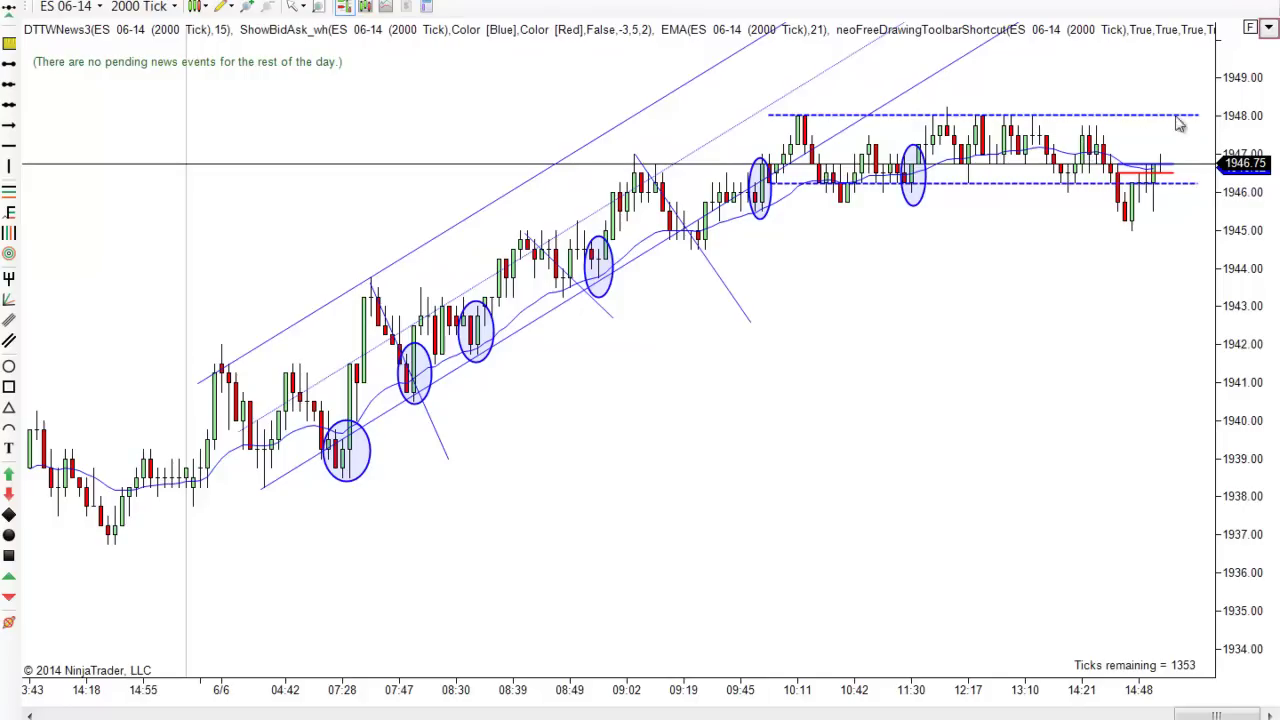
{"action": "left_click_drag", "start_coordinate": [984, 401], "coordinate": [853, 254]}
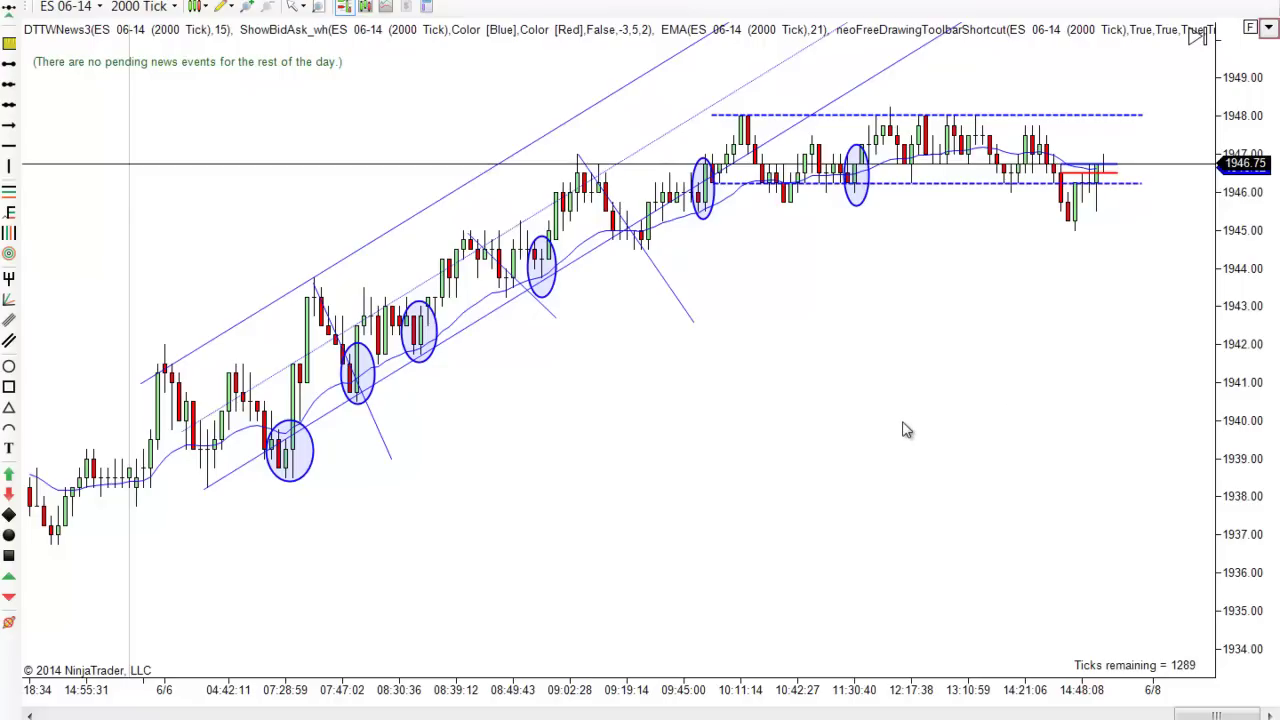
{"action": "left_click_drag", "start_coordinate": [903, 428], "coordinate": [920, 418]}
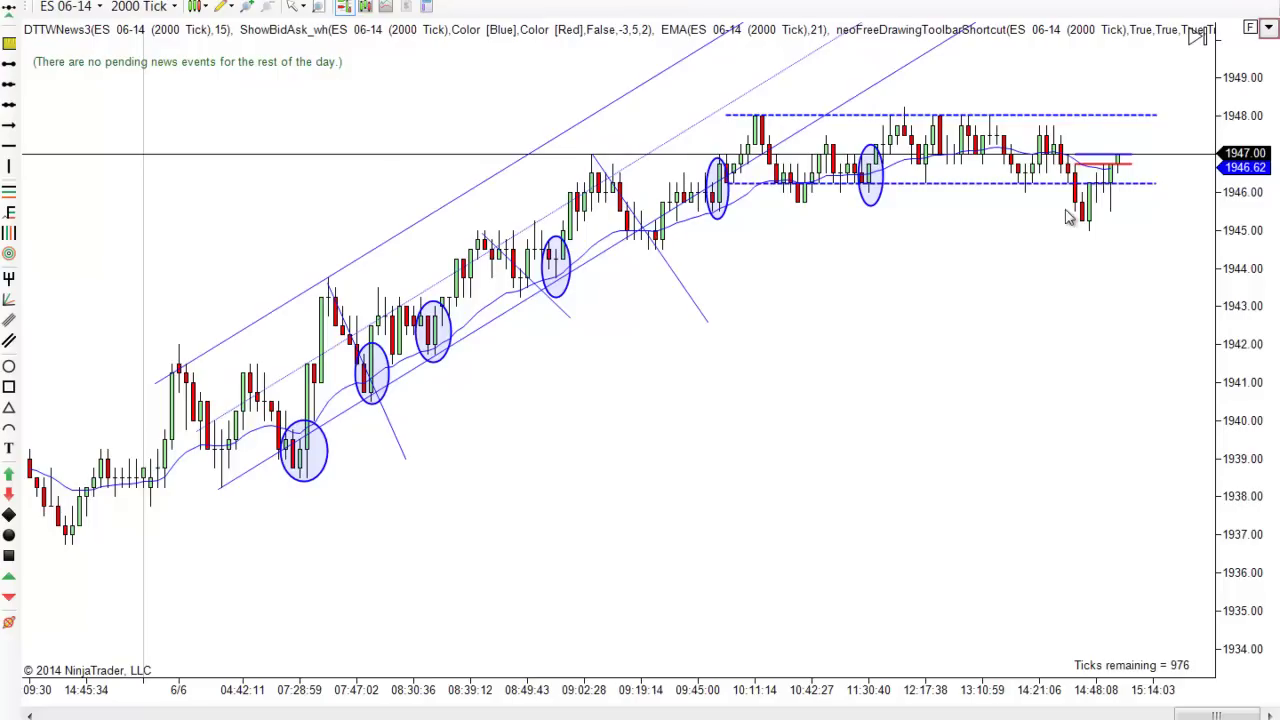
Step: Copy the dashed horizontal line under the late sideways range down to the early swing lows just below 1939.00
{"action": "left_click", "coordinate": [1003, 185]}
{"action": "left_click_drag", "start_coordinate": [999, 192], "coordinate": [380, 467]}
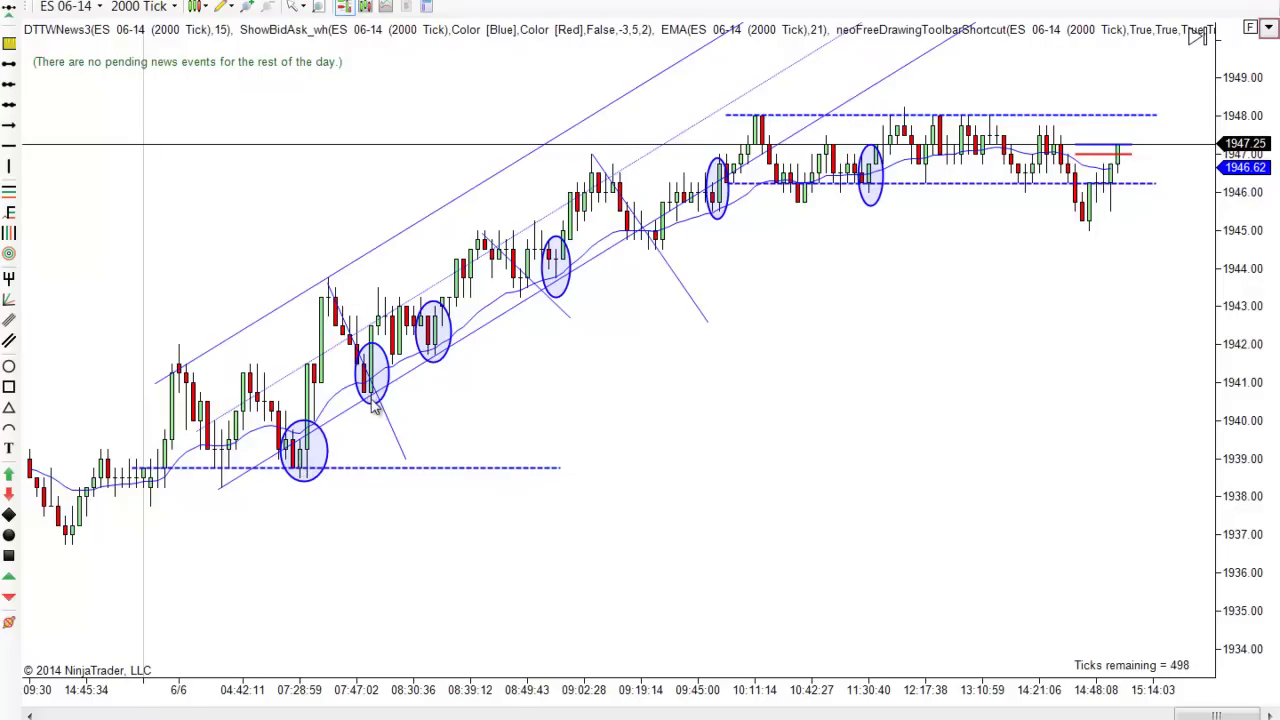
Step: Change the outline color of the ellipse around the pullback low near 07:47 to DarkGreen
{"action": "left_click", "coordinate": [387, 357]}
{"action": "double_click", "coordinate": [387, 357]}
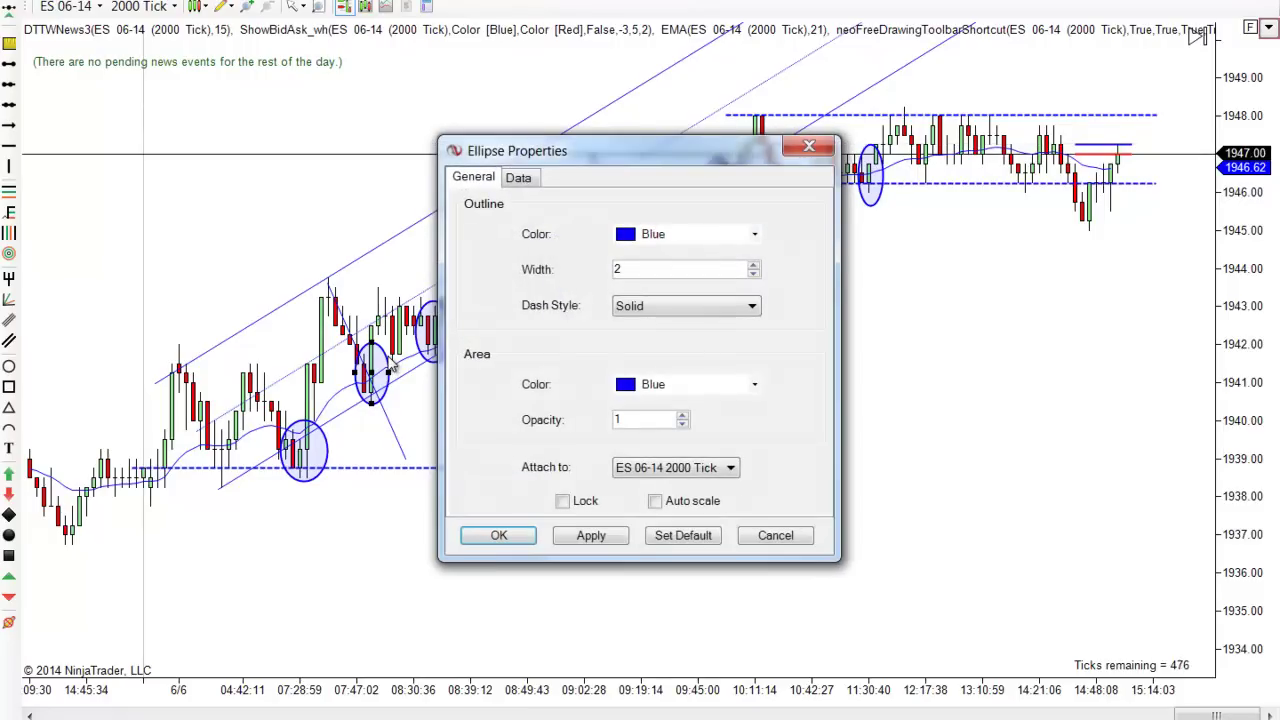
{"action": "left_click", "coordinate": [755, 237]}
{"action": "scroll", "coordinate": [750, 305], "scroll_direction": "up", "scroll_amount": 10}
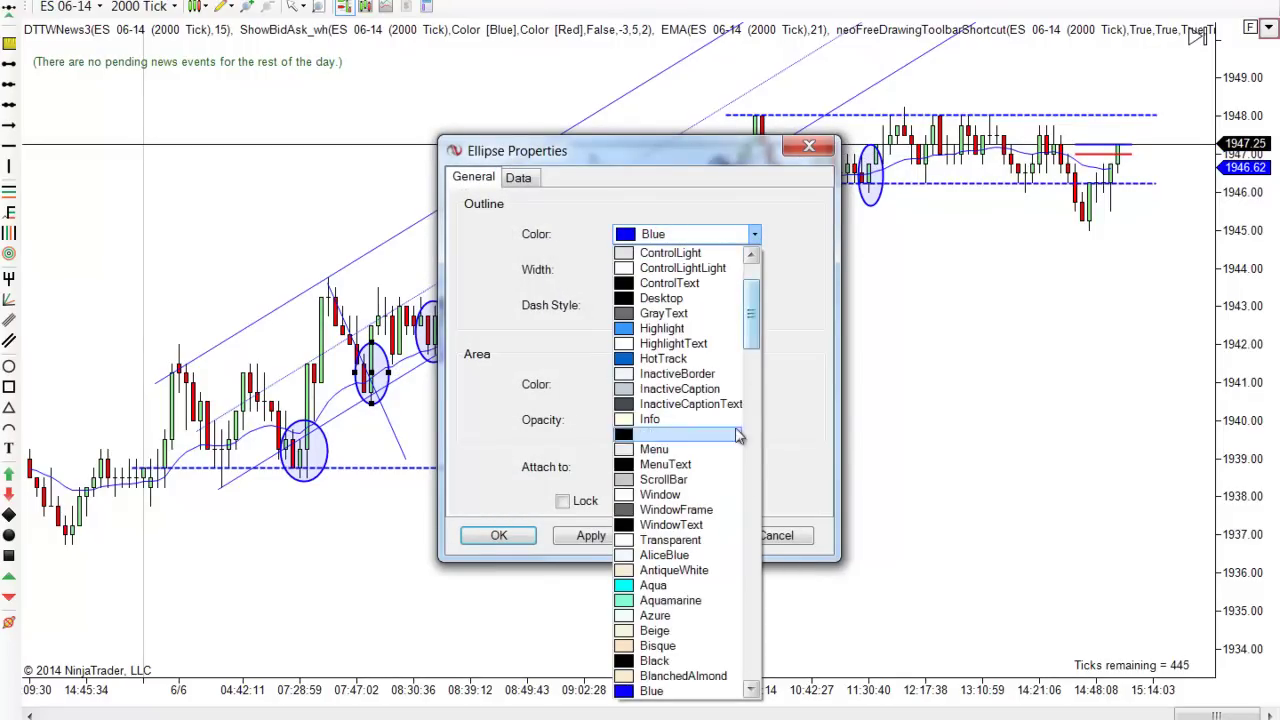
{"action": "scroll", "coordinate": [761, 550], "scroll_direction": "down", "scroll_amount": 10}
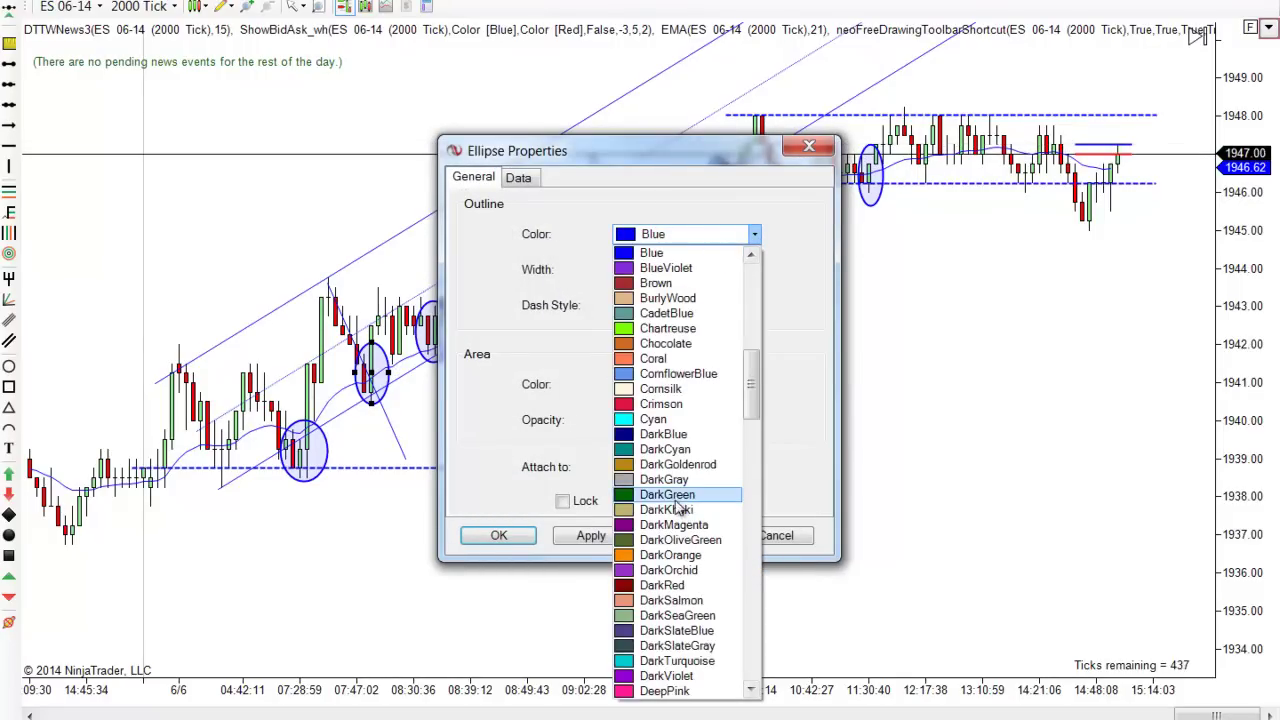
{"action": "left_click", "coordinate": [667, 494]}
{"action": "left_click", "coordinate": [498, 535]}
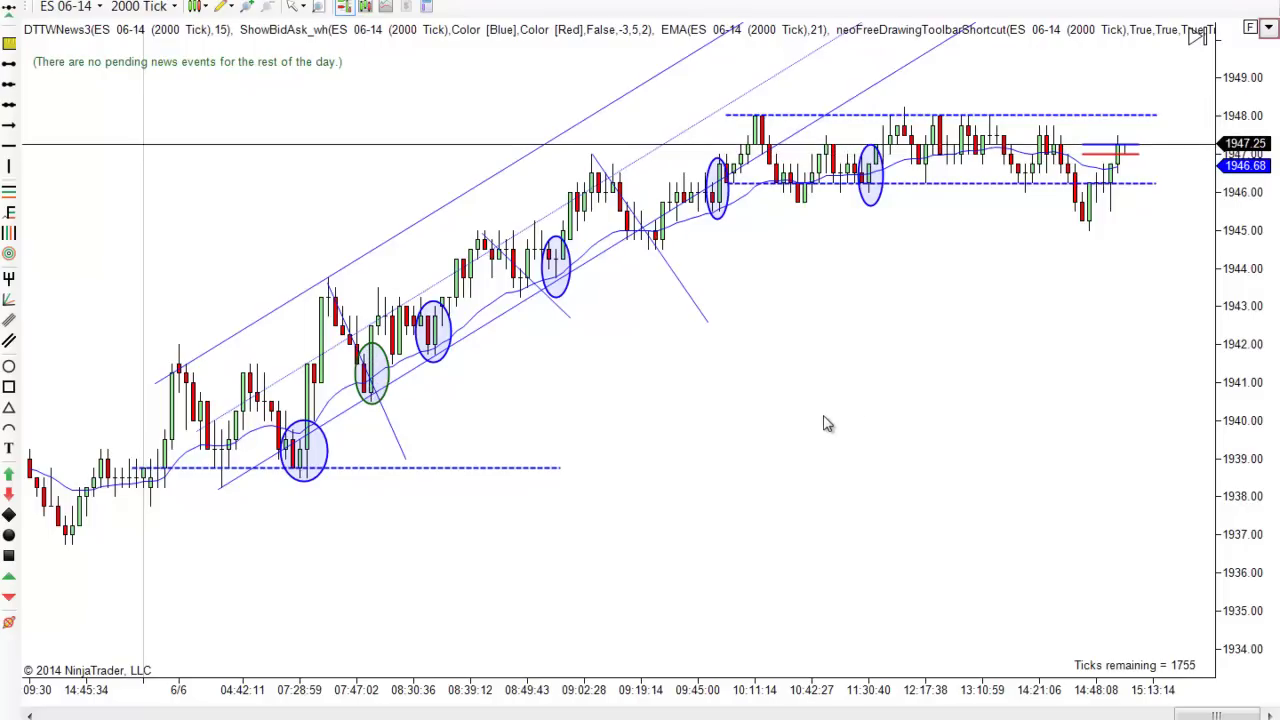
Step: Place copies of the dark green ellipse around the pullback lows just after 09:19 and near 10:42
{"action": "scroll", "coordinate": [578, 406], "scroll_direction": "up", "scroll_amount": 3}
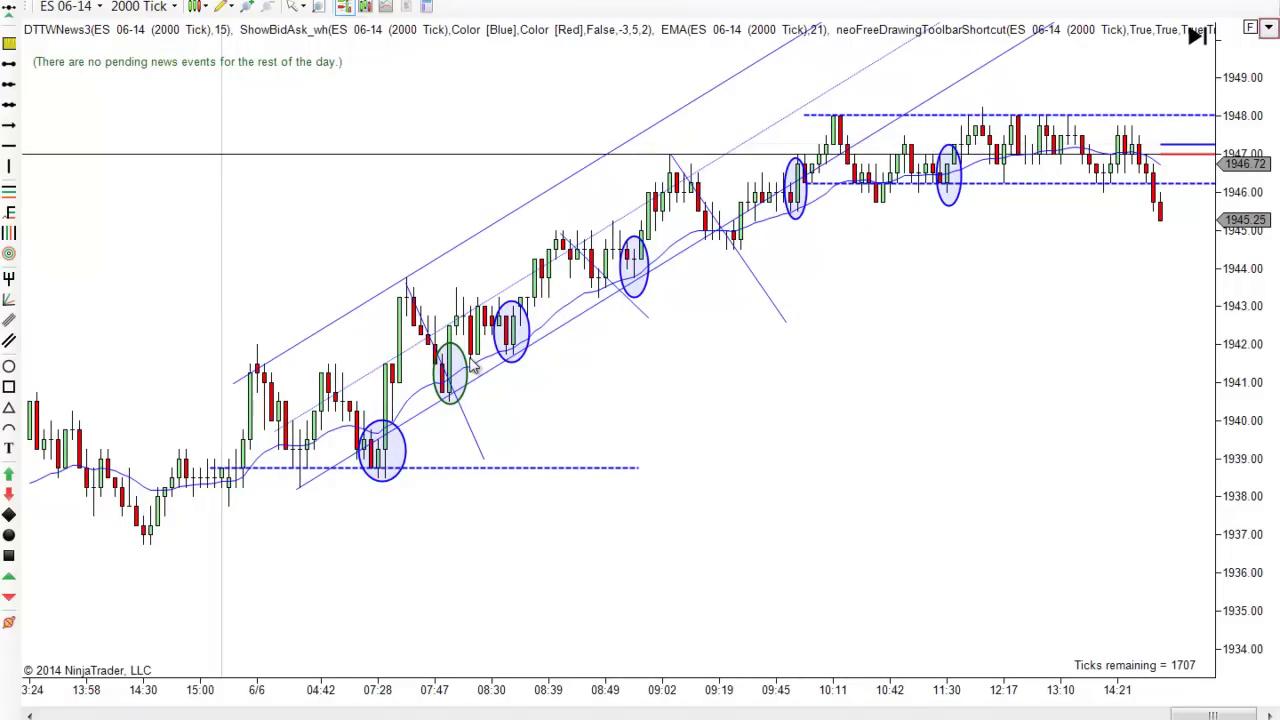
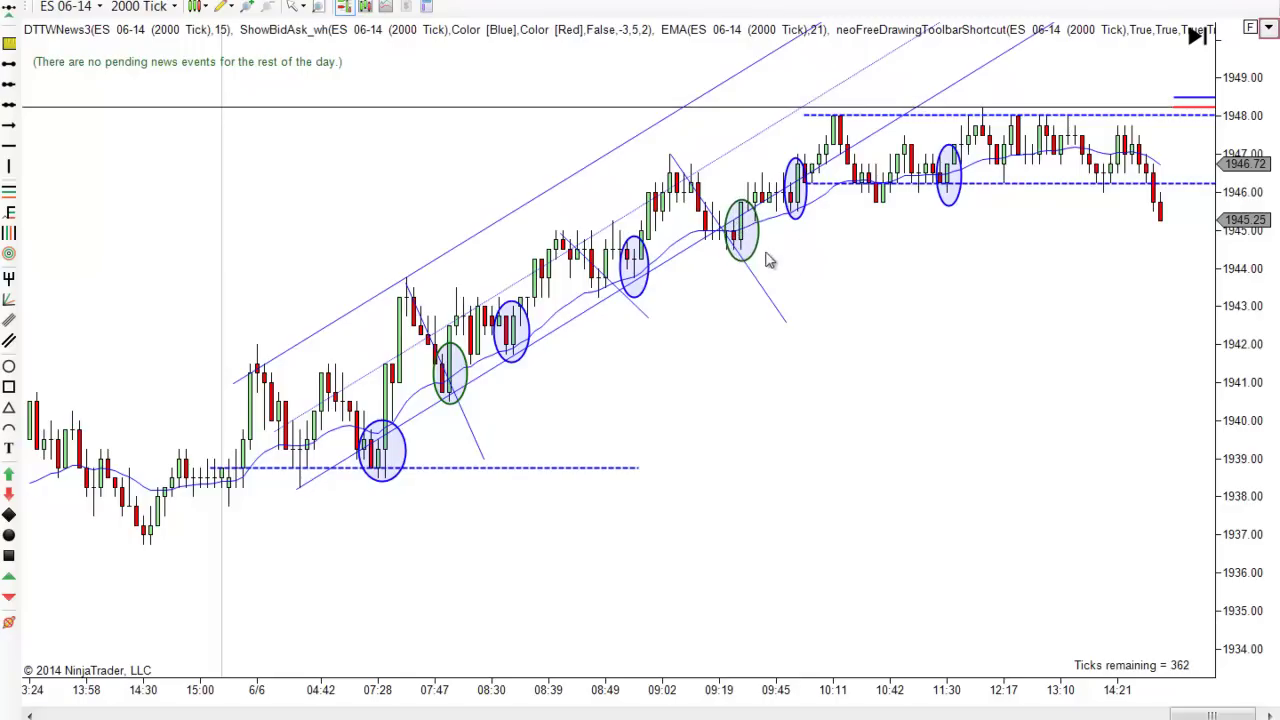
{"action": "left_click", "coordinate": [808, 229]}
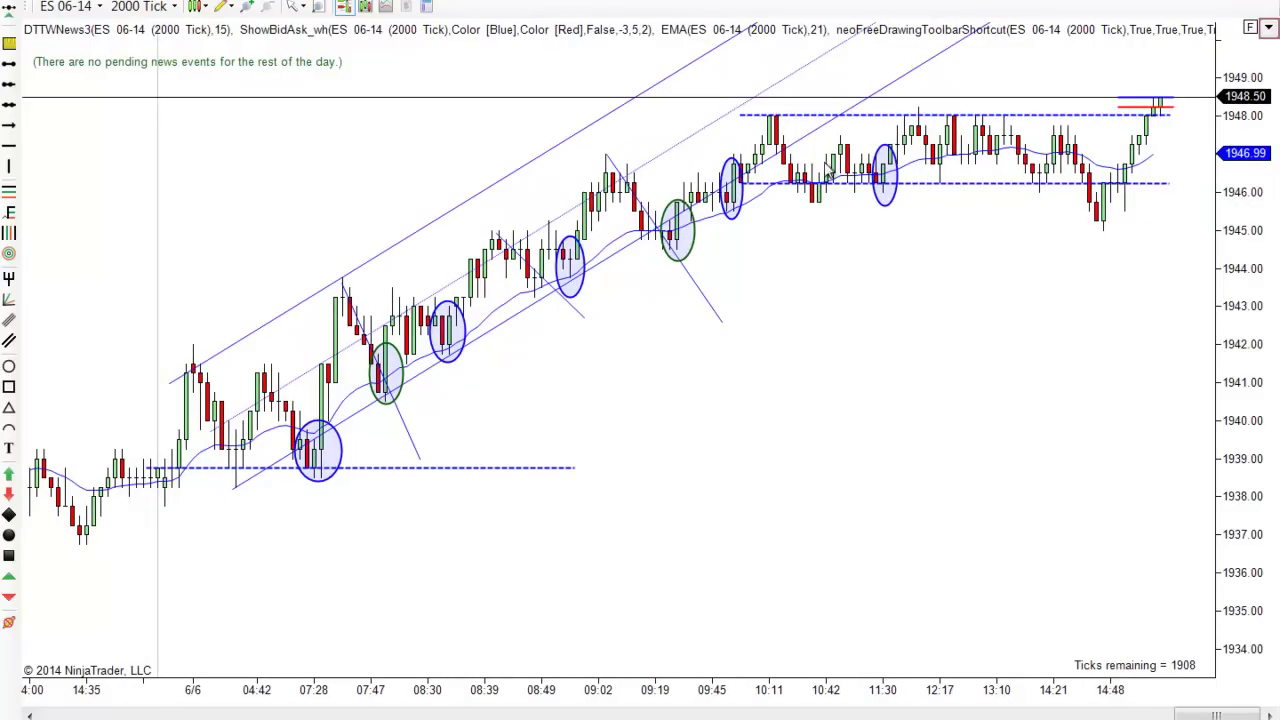
{"action": "left_click", "coordinate": [692, 250]}
{"action": "left_click_drag", "start_coordinate": [692, 250], "coordinate": [827, 190]}
{"action": "left_click", "coordinate": [878, 330]}
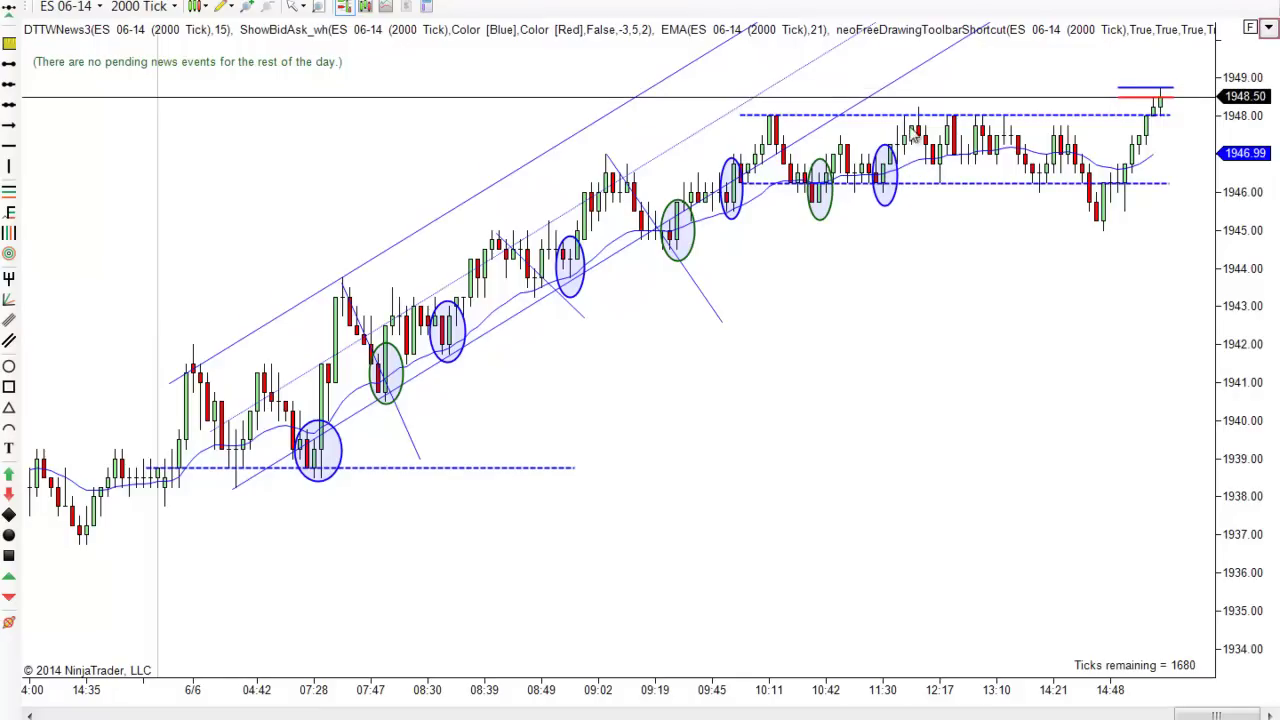
Step: Draw a rising arrow line from the low near 09:19 to the high near 10:11, and shift it to start at the ellipse near 09:45
{"action": "left_click_drag", "start_coordinate": [920, 323], "coordinate": [934, 326]}
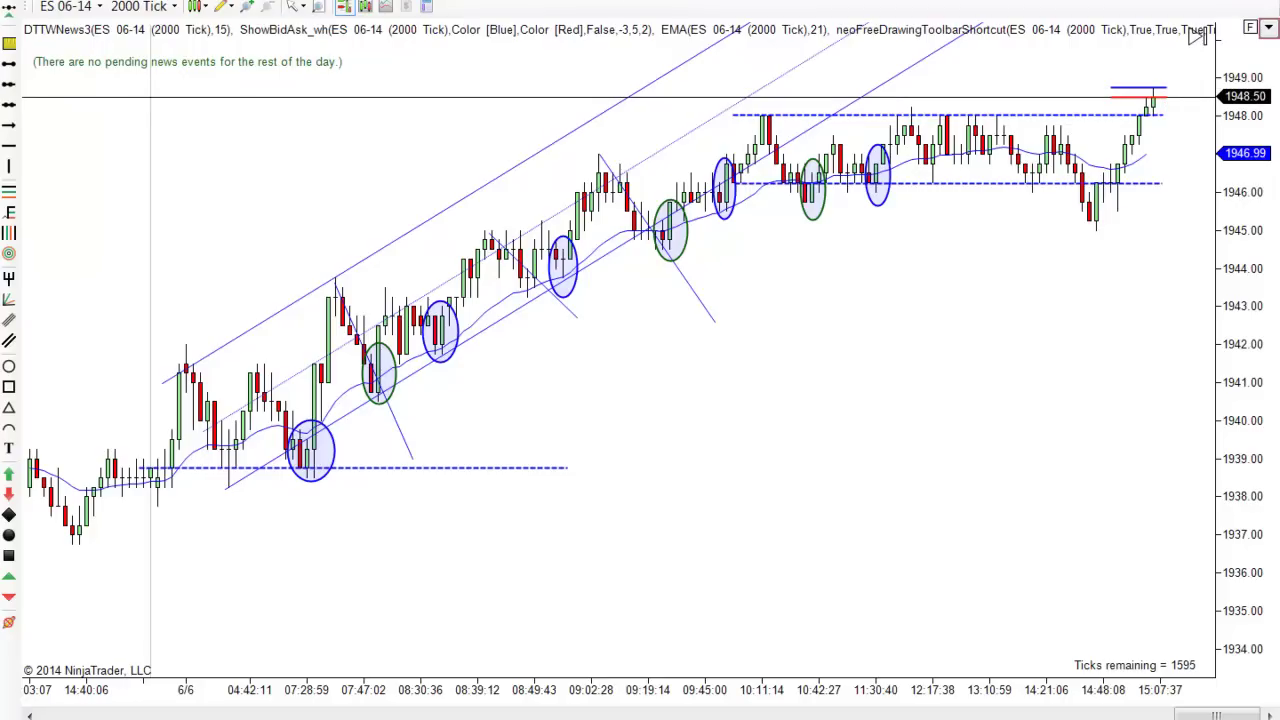
{"action": "left_click", "coordinate": [221, 6]}
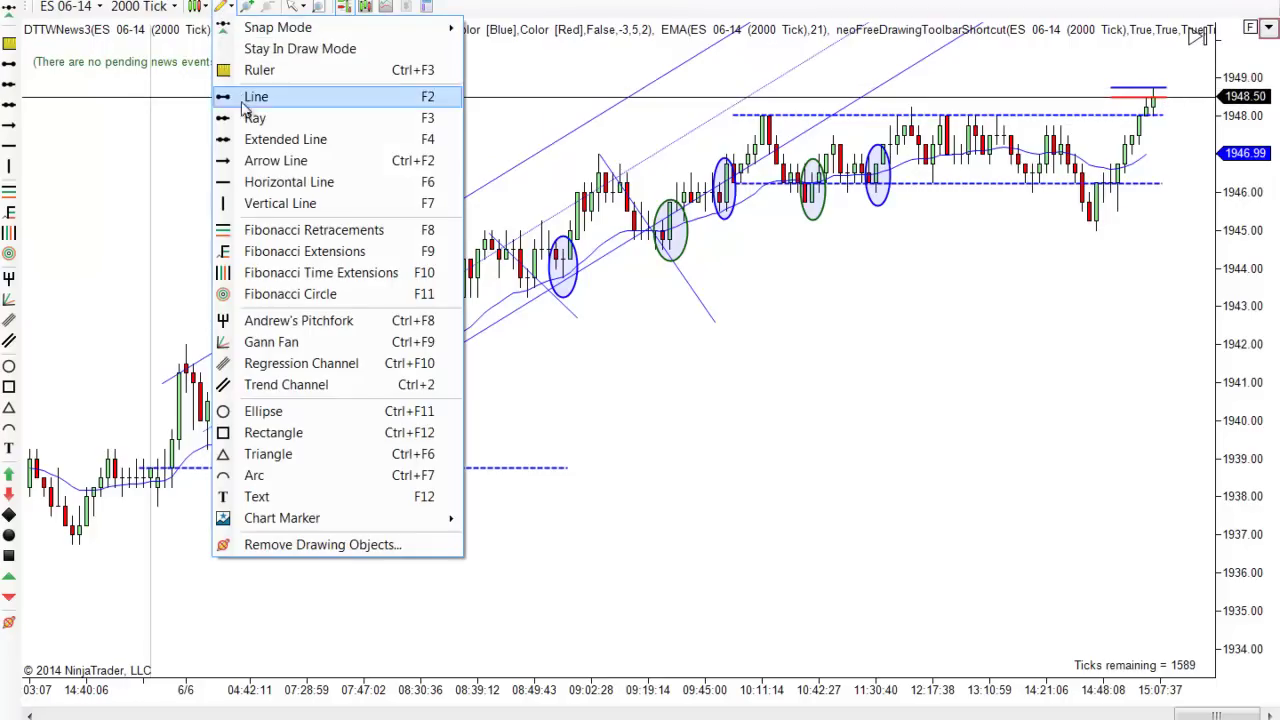
{"action": "left_click", "coordinate": [275, 160]}
{"action": "left_click", "coordinate": [655, 250]}
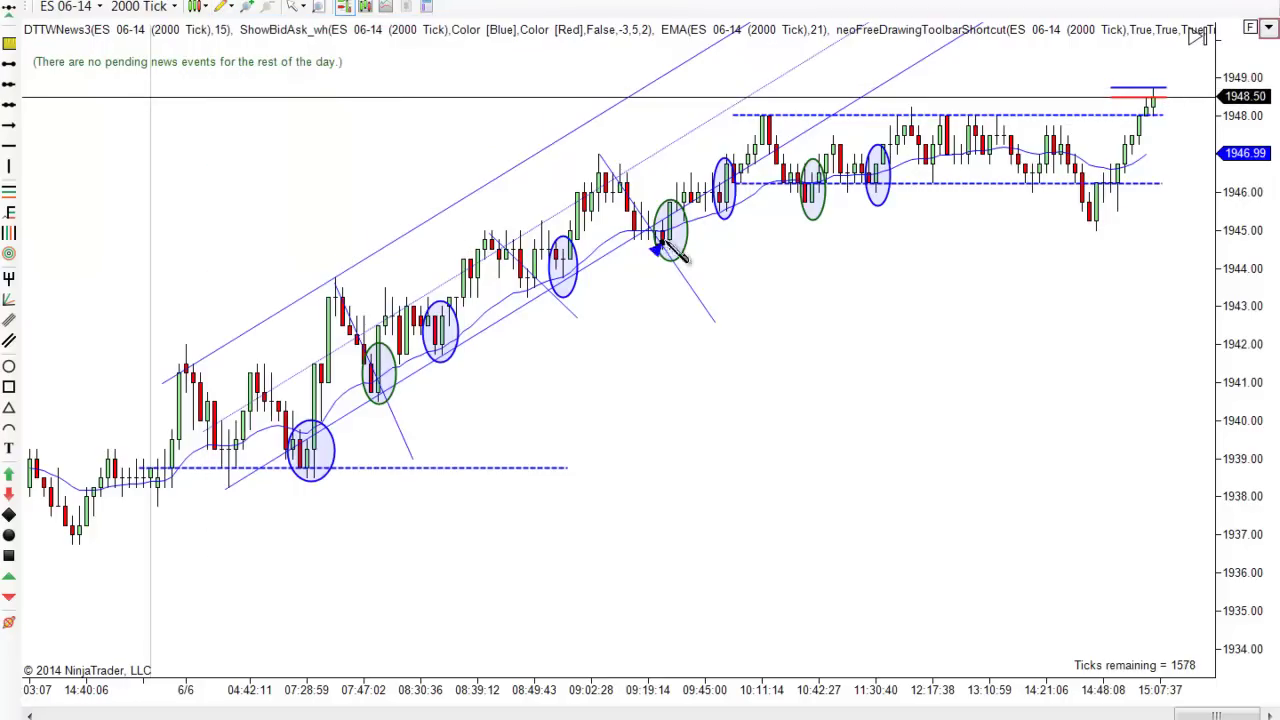
{"action": "left_click", "coordinate": [761, 121]}
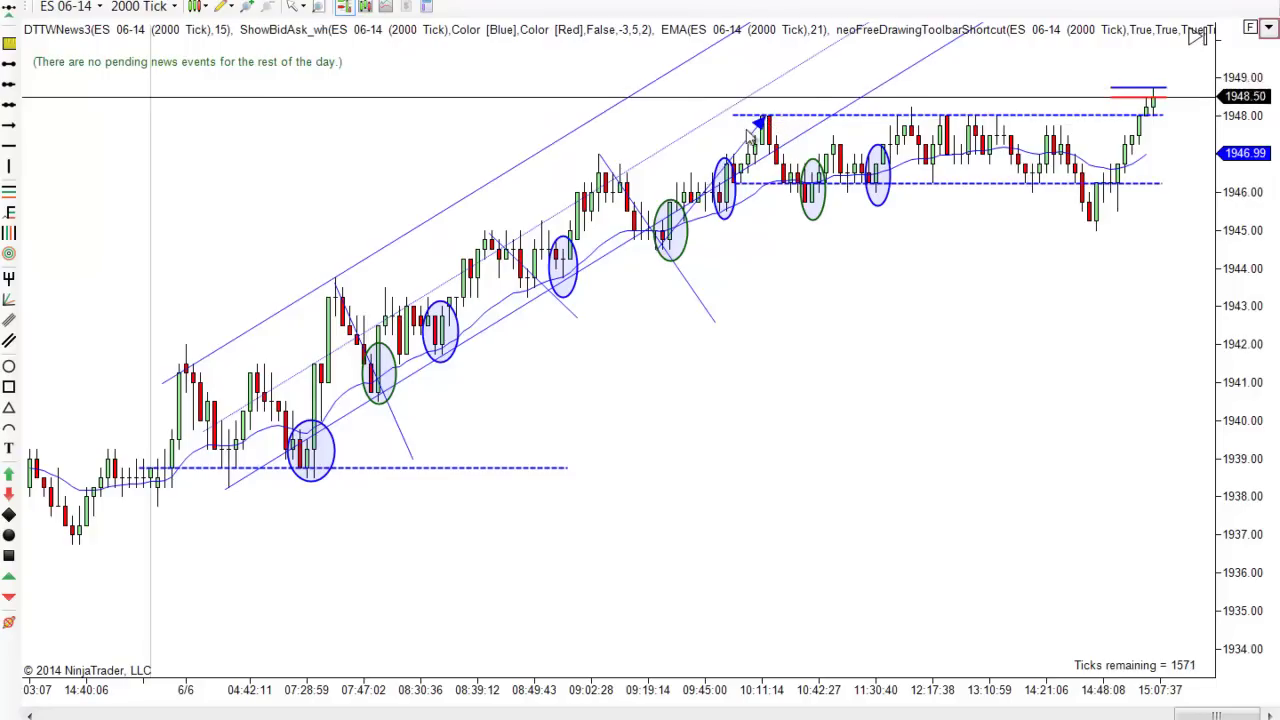
{"action": "mouse_move", "coordinate": [702, 210]}
{"action": "left_mouse_down"}
{"action": "mouse_move", "coordinate": [763, 180]}
{"action": "mouse_move", "coordinate": [769, 161]}
{"action": "left_mouse_up"}
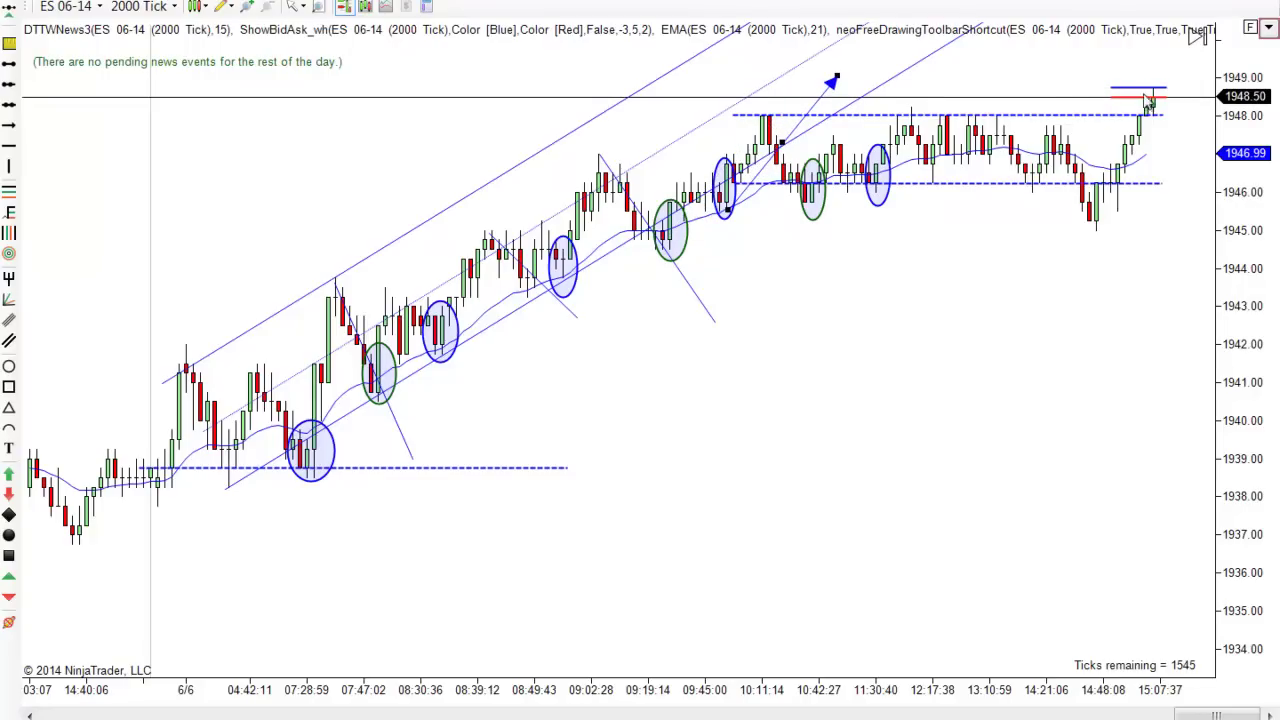
{"action": "left_click", "coordinate": [296, 6]}
{"action": "left_click", "coordinate": [376, 47]}
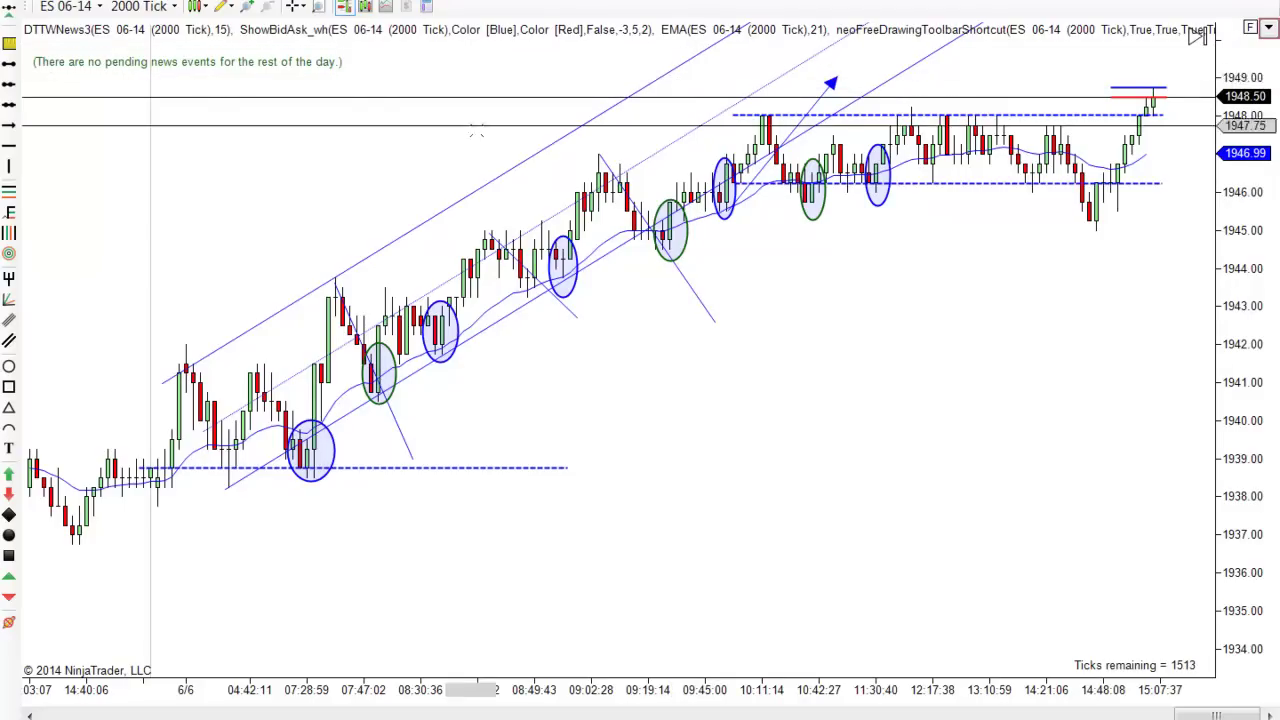
{"action": "left_click", "coordinate": [297, 6]}
{"action": "left_click", "coordinate": [330, 28]}
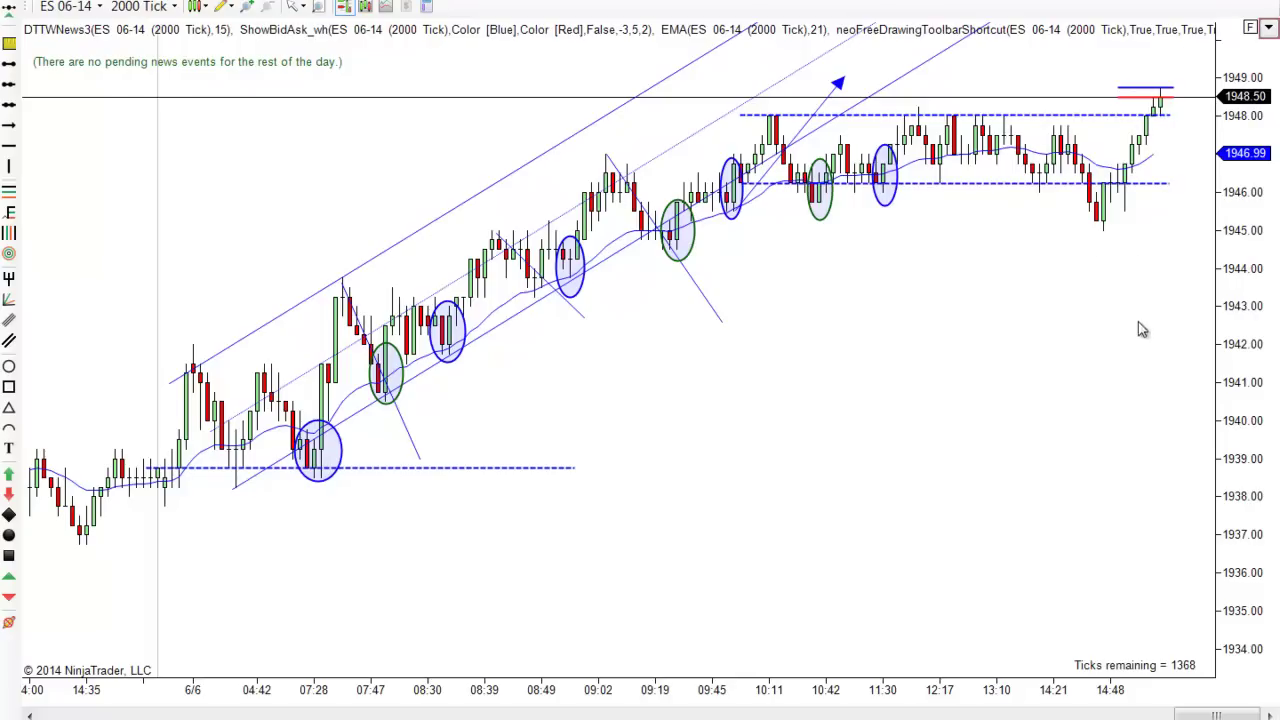
Step: Move the arrow line so that it starts at the dark green ellipse near 10:42
{"action": "scroll", "coordinate": [868, 436], "scroll_direction": "up", "scroll_amount": 1}
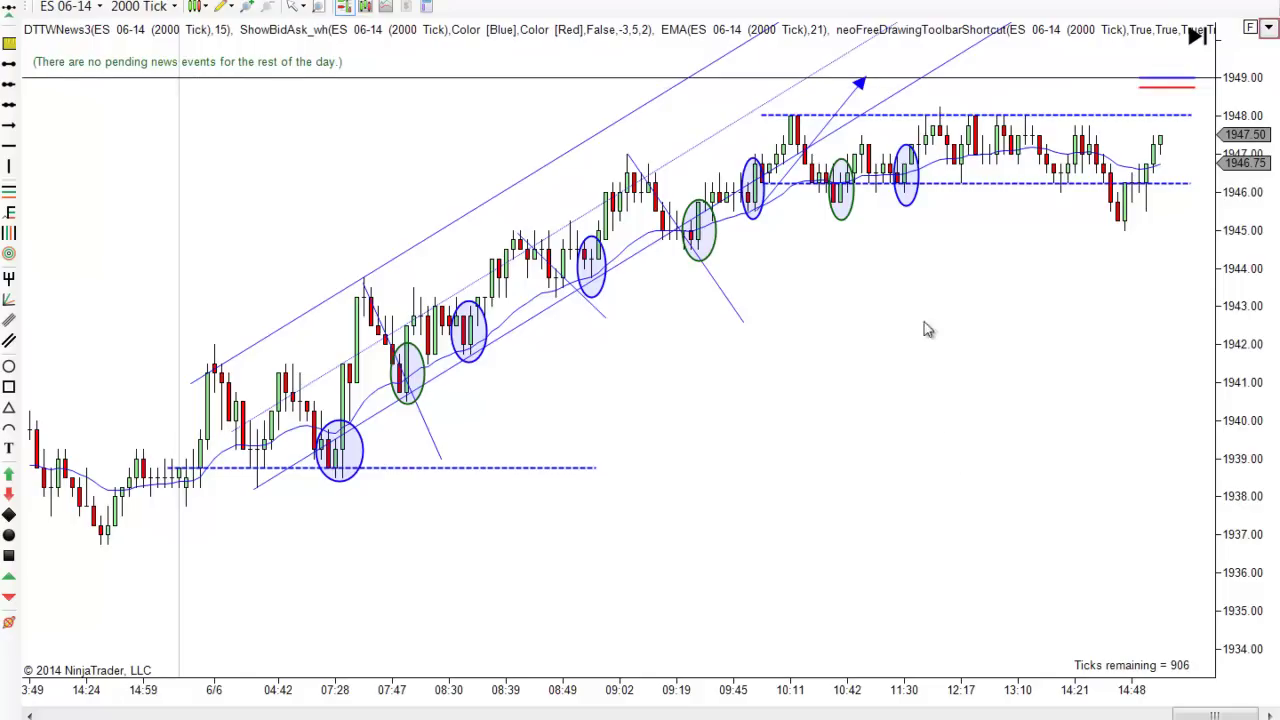
{"action": "left_click_drag", "start_coordinate": [778, 190], "coordinate": [853, 170]}
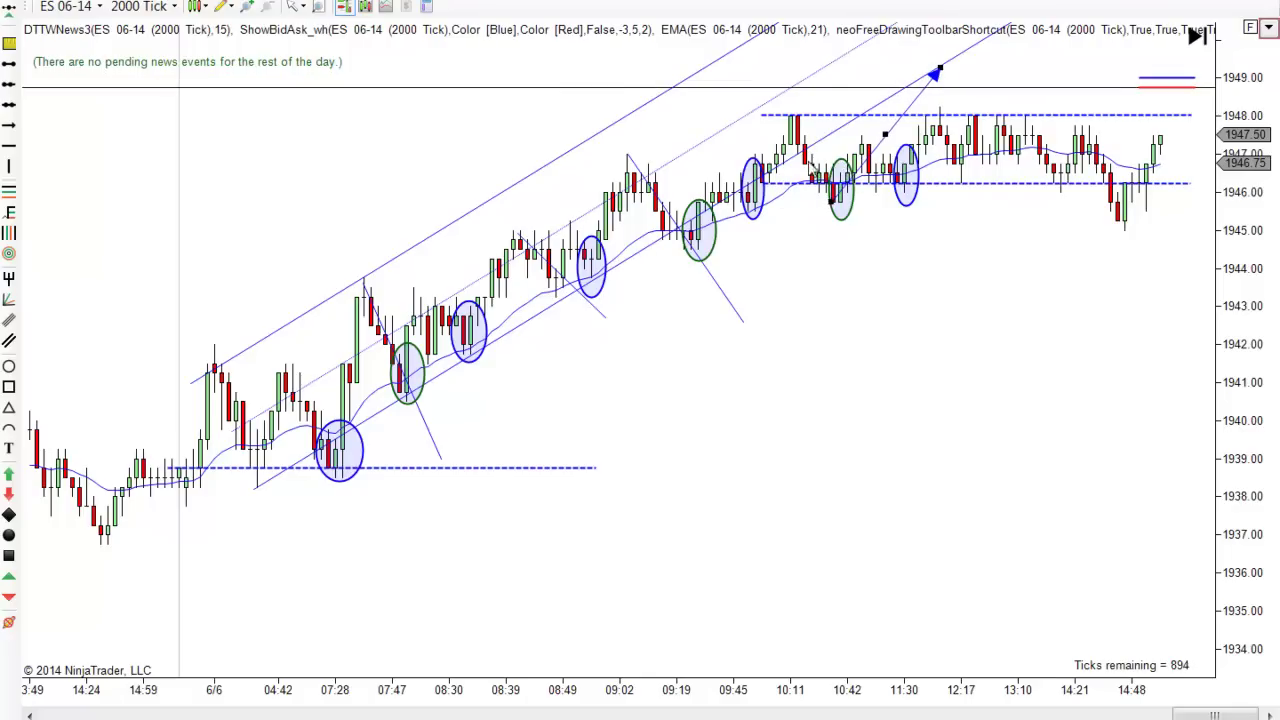
{"action": "left_click_drag", "start_coordinate": [1010, 580], "coordinate": [880, 576]}
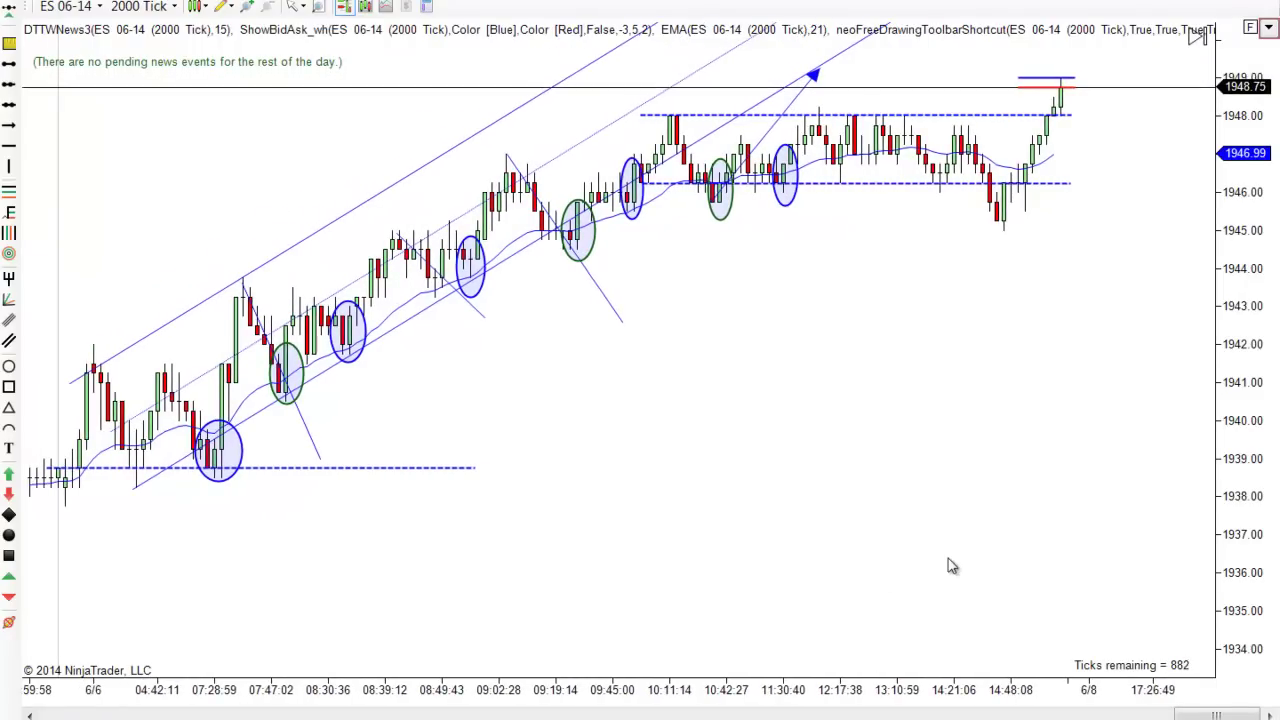
{"action": "left_click_drag", "start_coordinate": [866, 545], "coordinate": [997, 560]}
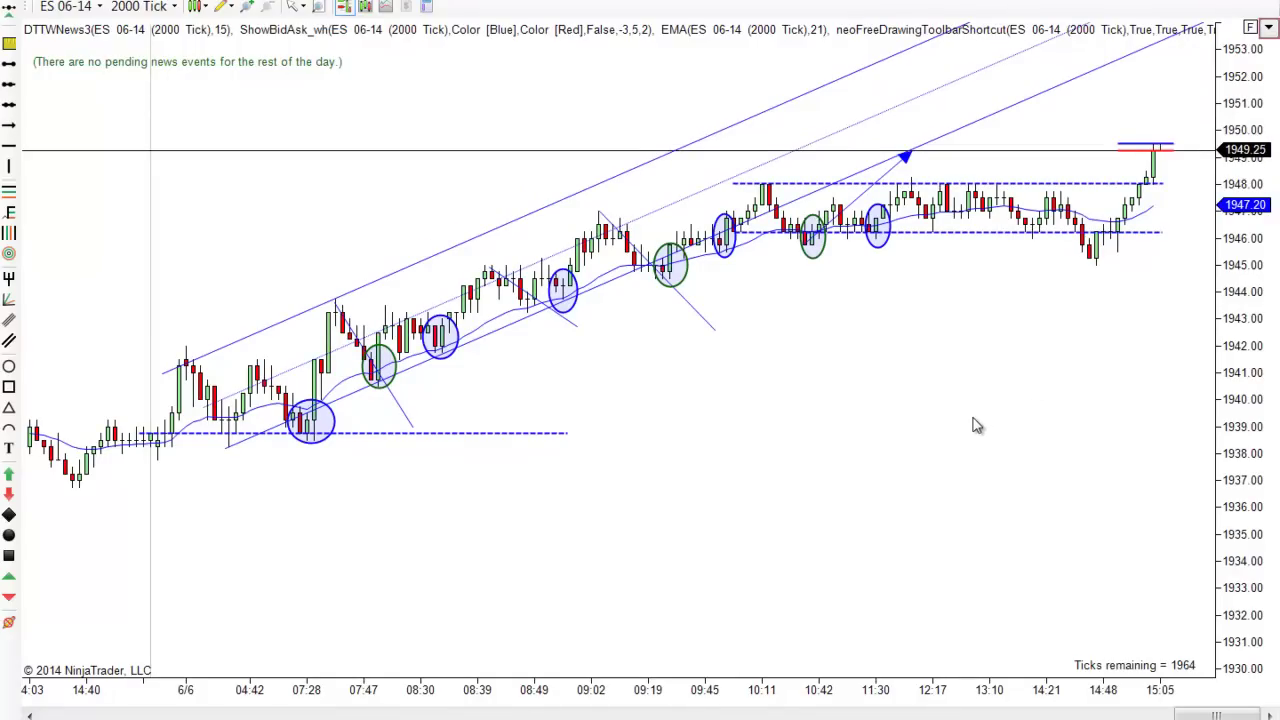
{"action": "left_click_drag", "start_coordinate": [980, 423], "coordinate": [916, 422]}
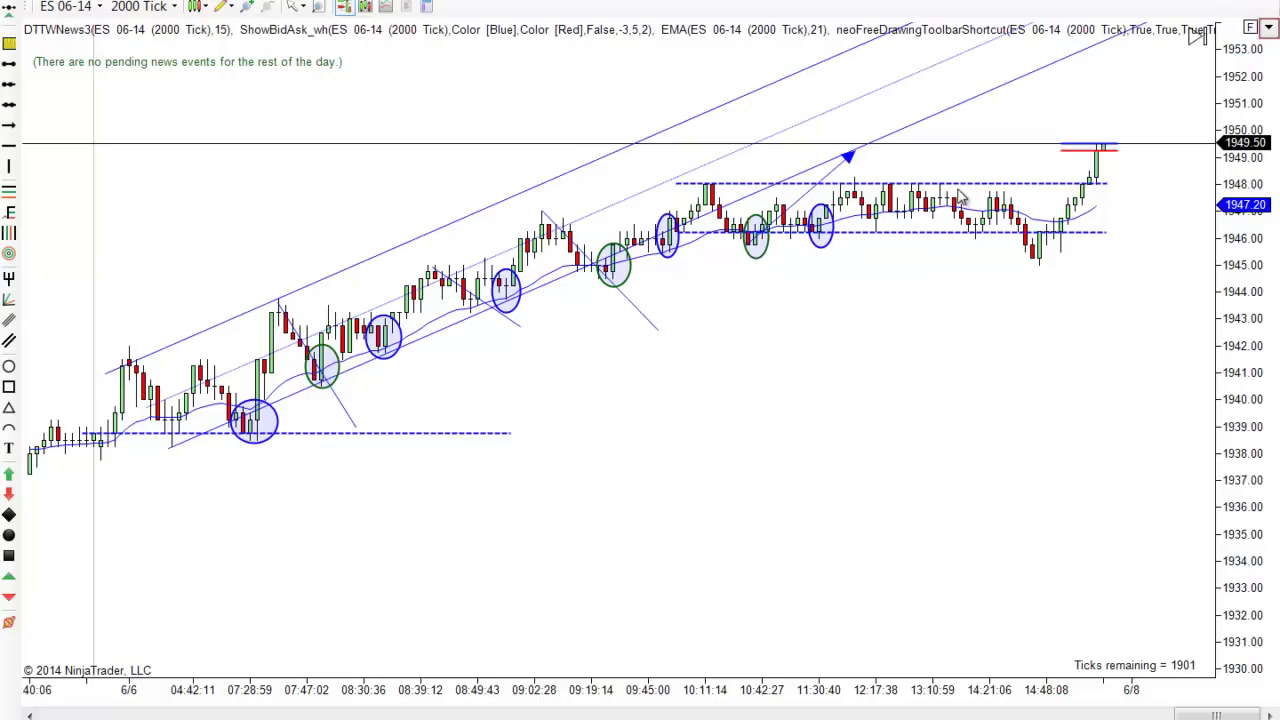
{"action": "scroll", "coordinate": [914, 457], "scroll_direction": "up", "scroll_amount": 2}
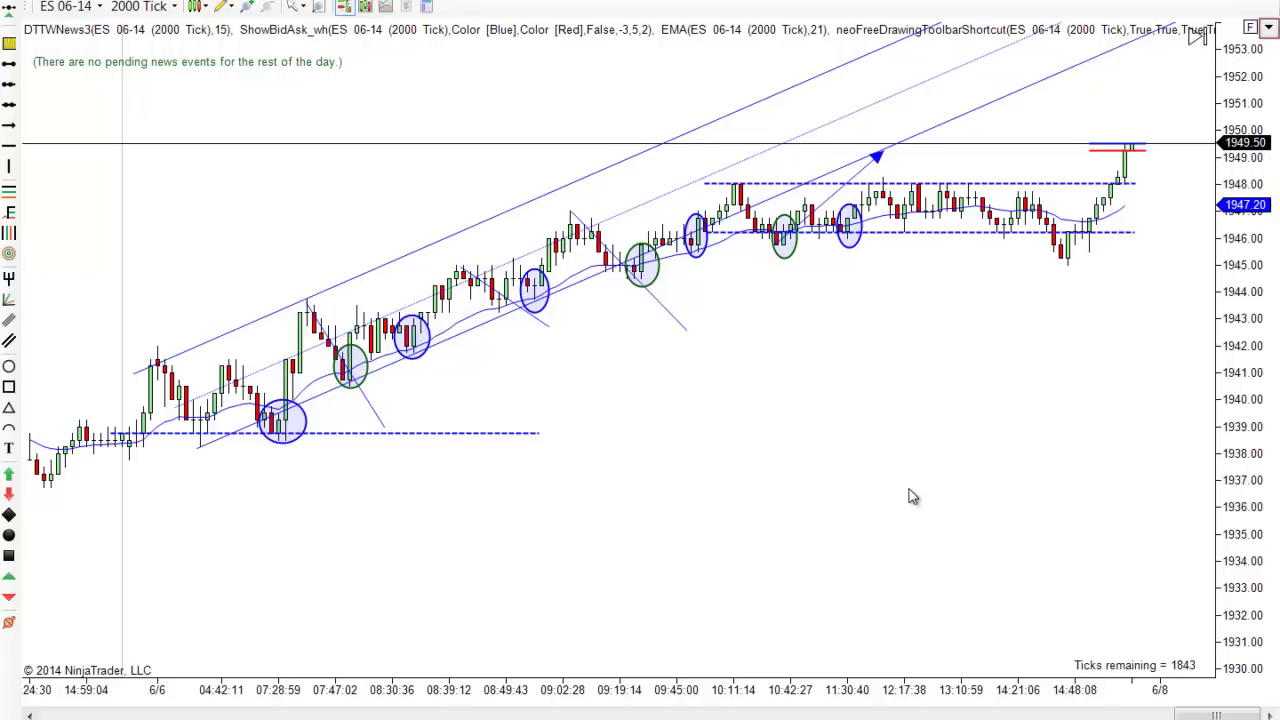
{"action": "left_click_drag", "start_coordinate": [909, 497], "coordinate": [900, 505]}
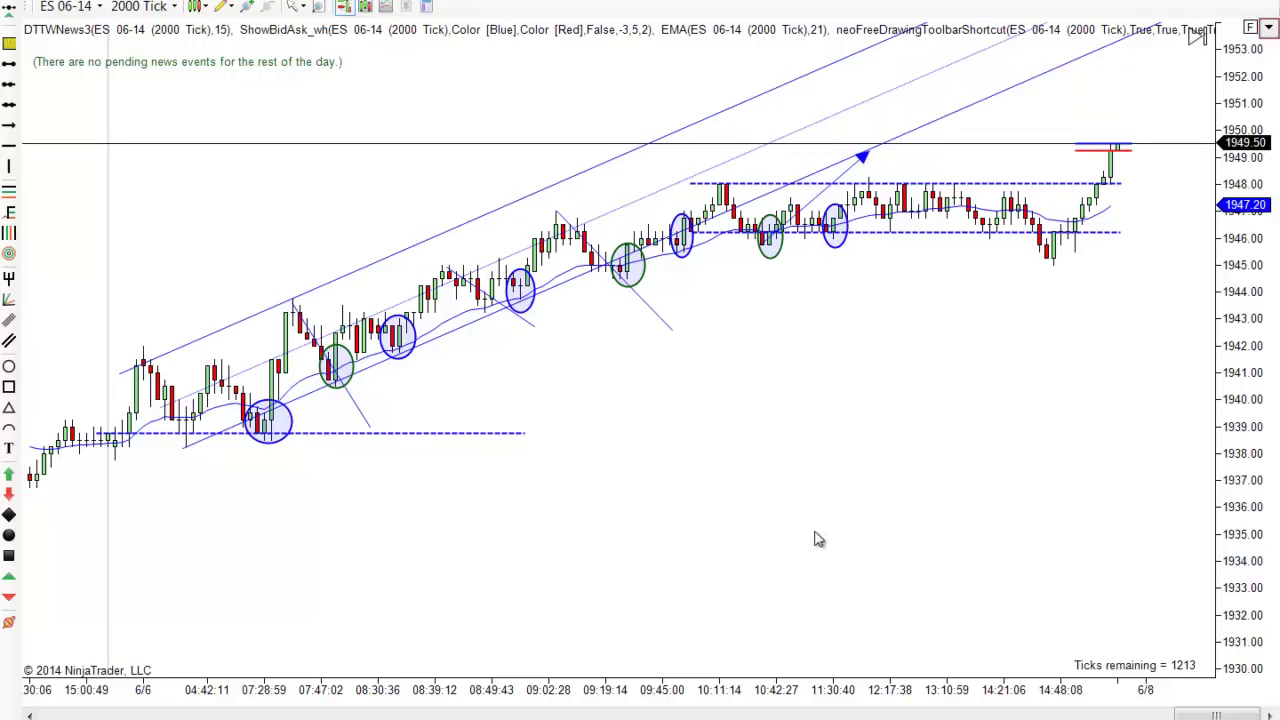
{"action": "left_click_drag", "start_coordinate": [814, 536], "coordinate": [875, 541]}
{"action": "left_click_drag", "start_coordinate": [983, 503], "coordinate": [957, 500]}
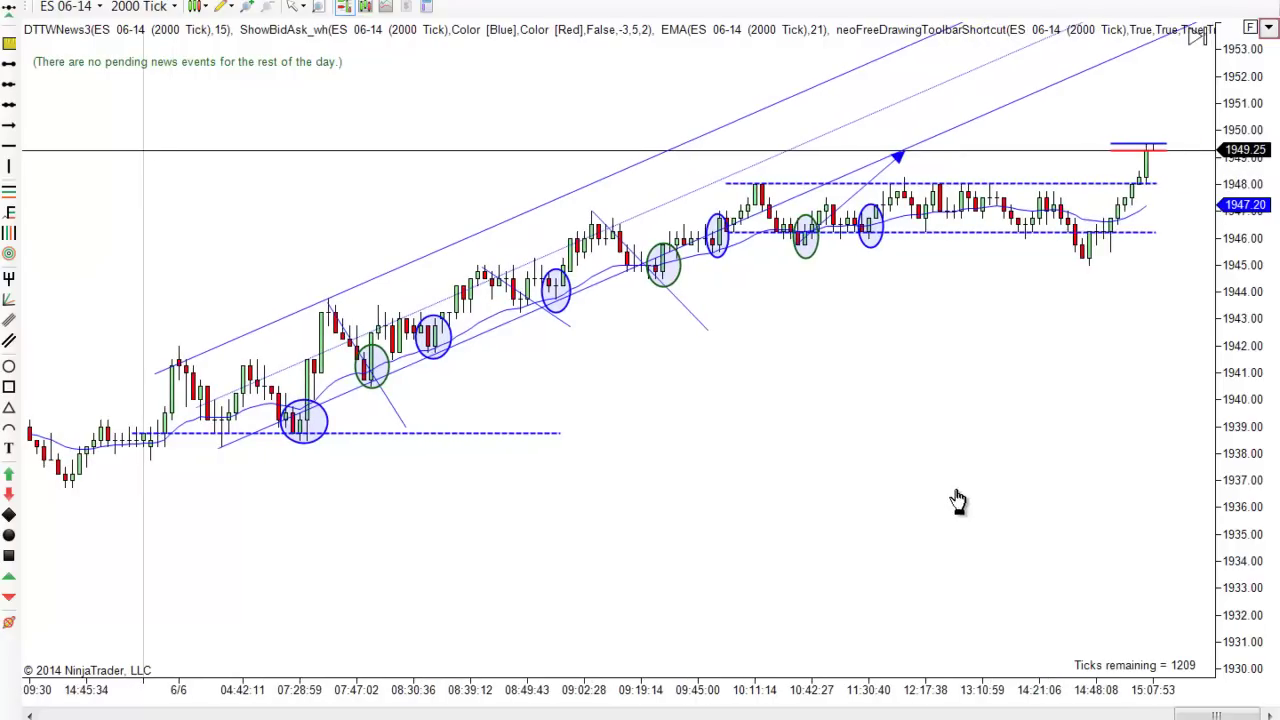